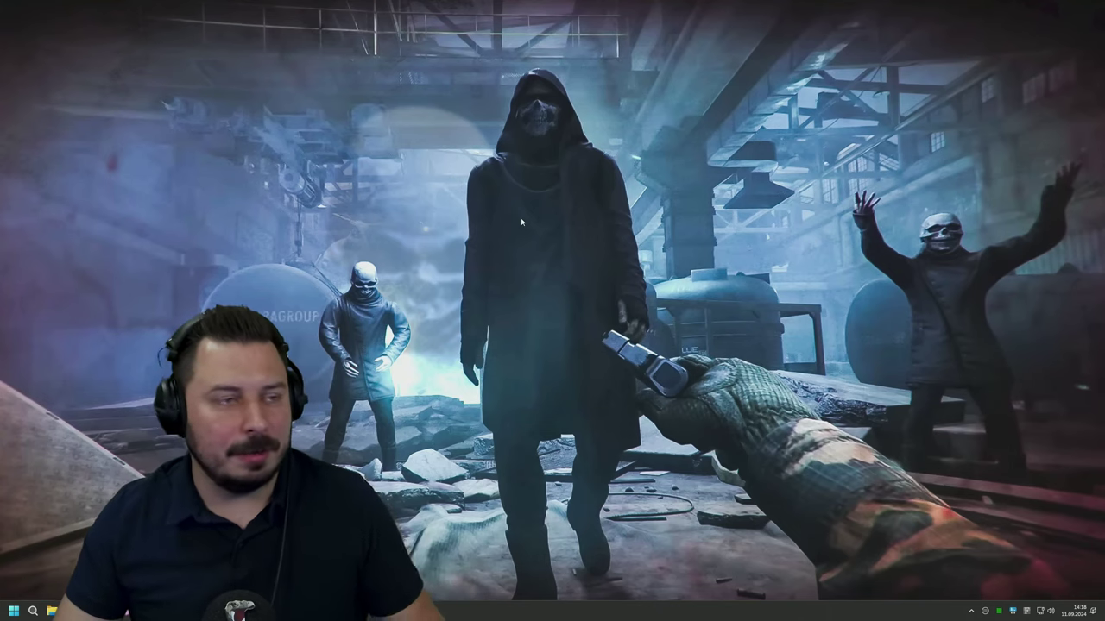
# Open the NVIDIA control panel and examine the global 3D settings, including maximum frame rate, low latency mode, monitor technology and vertical sync.
pyautogui.rightClick(520, 218)
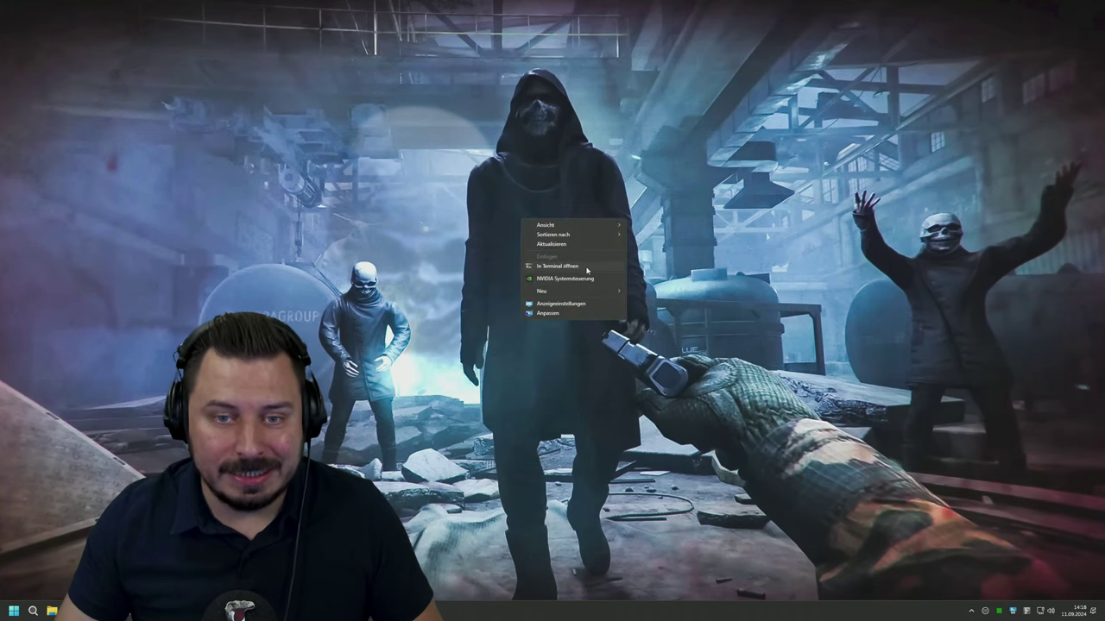
pyautogui.click(585, 278)
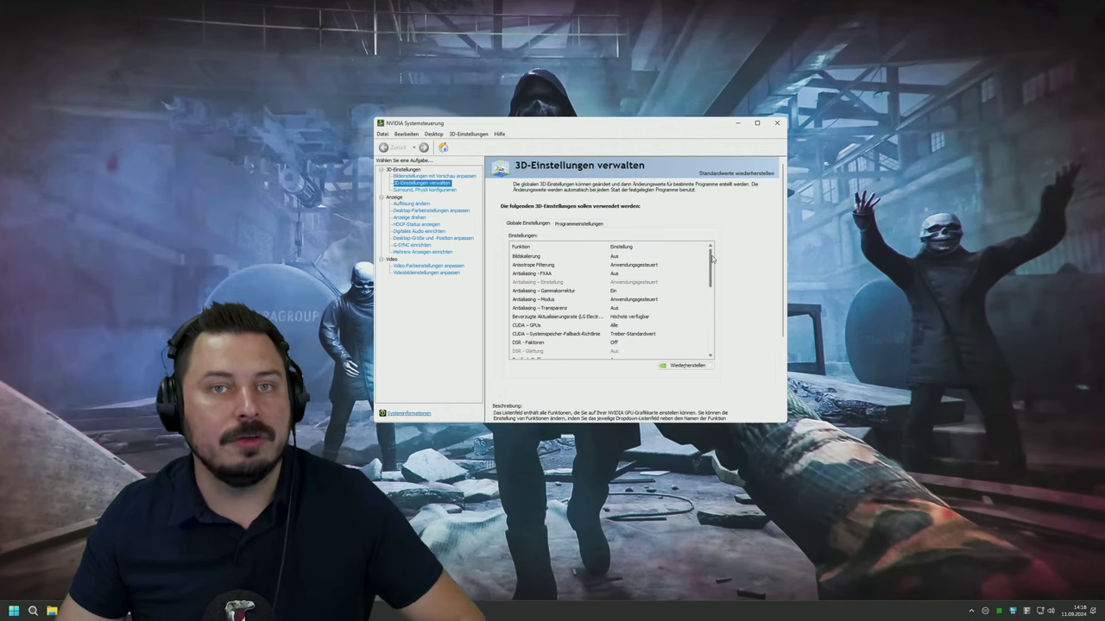
pyautogui.moveTo(711, 263); pyautogui.dragTo(715, 290)
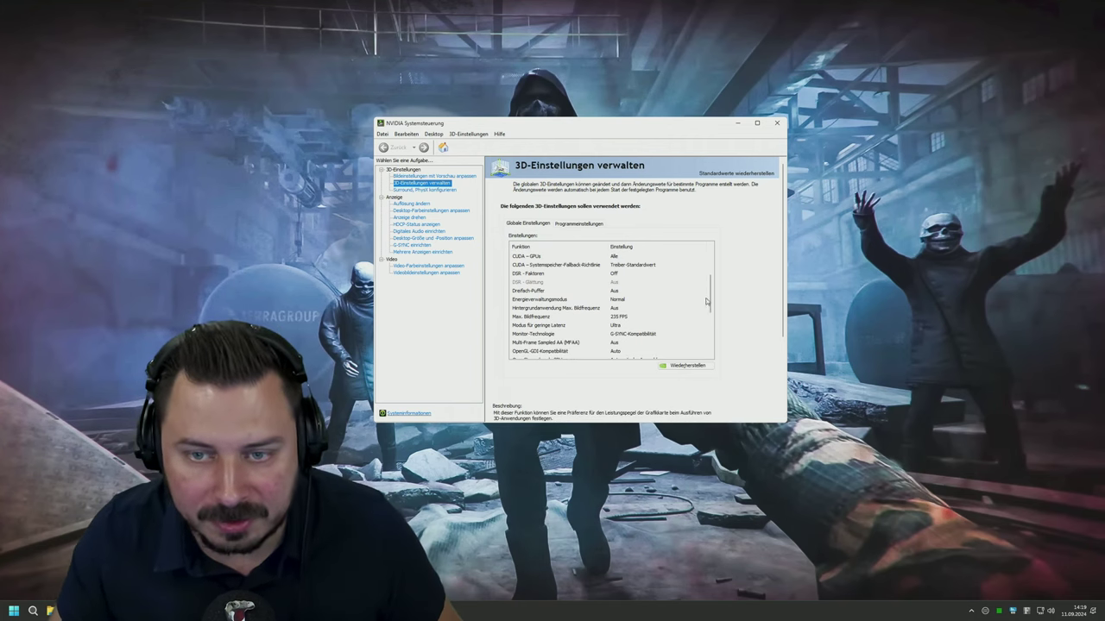
pyautogui.scroll(-1, 713, 302)
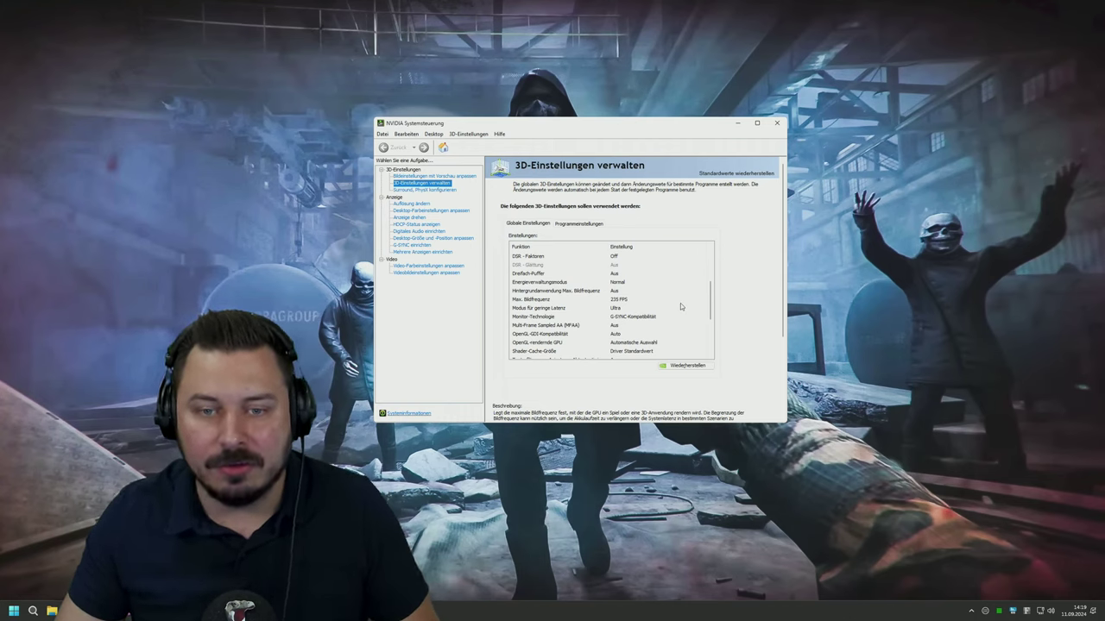
pyautogui.scroll(-1, 713, 303)
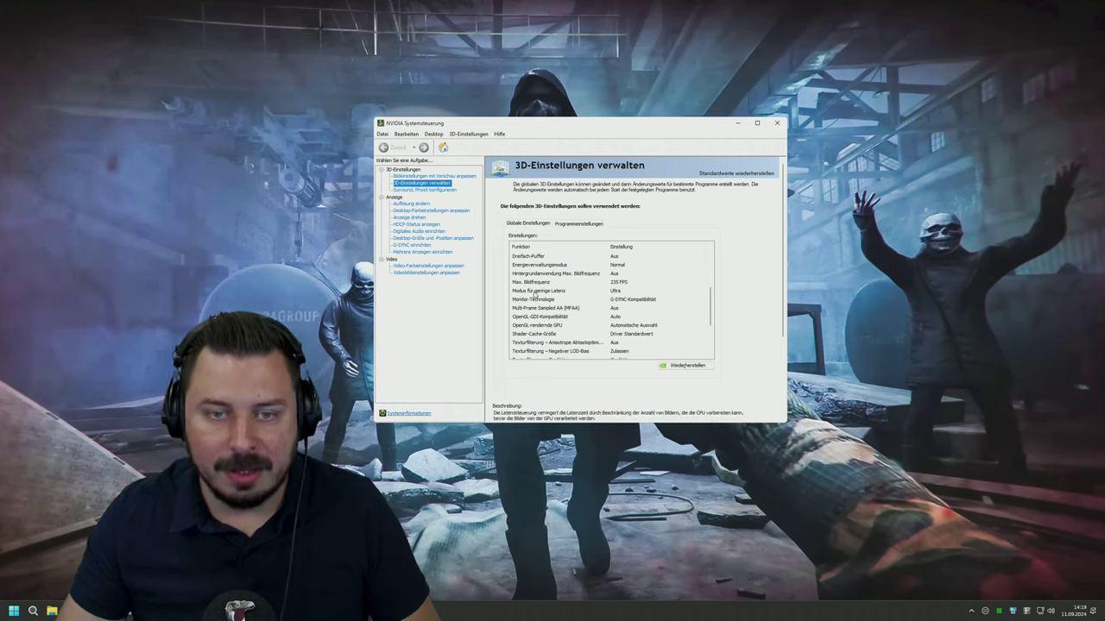
pyautogui.scroll(-1, 715, 311)
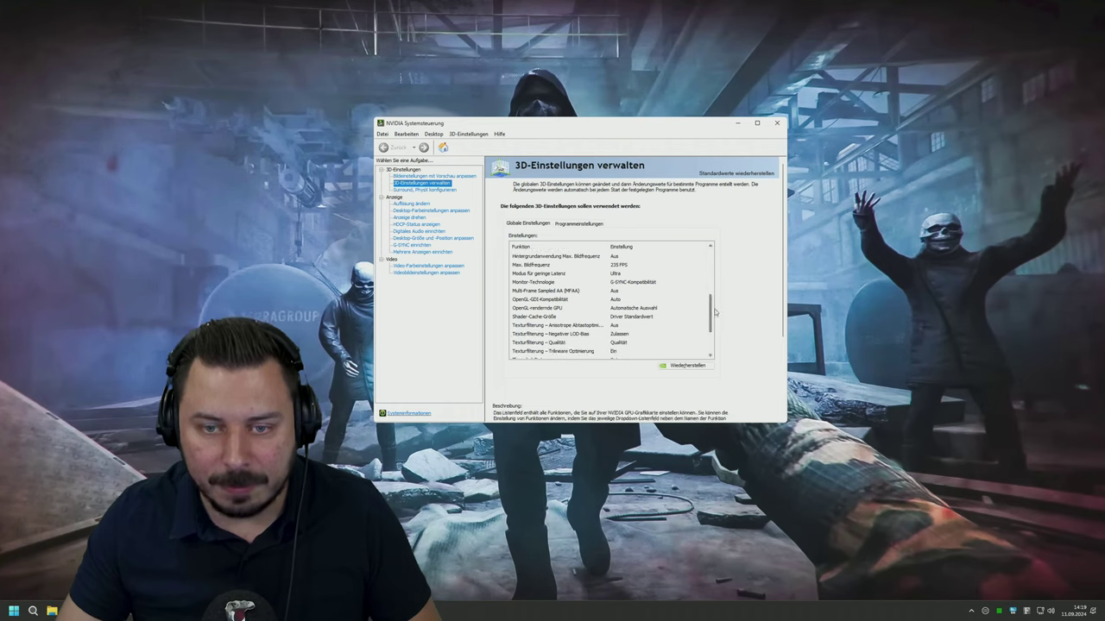
pyautogui.scroll(-1, 714, 312)
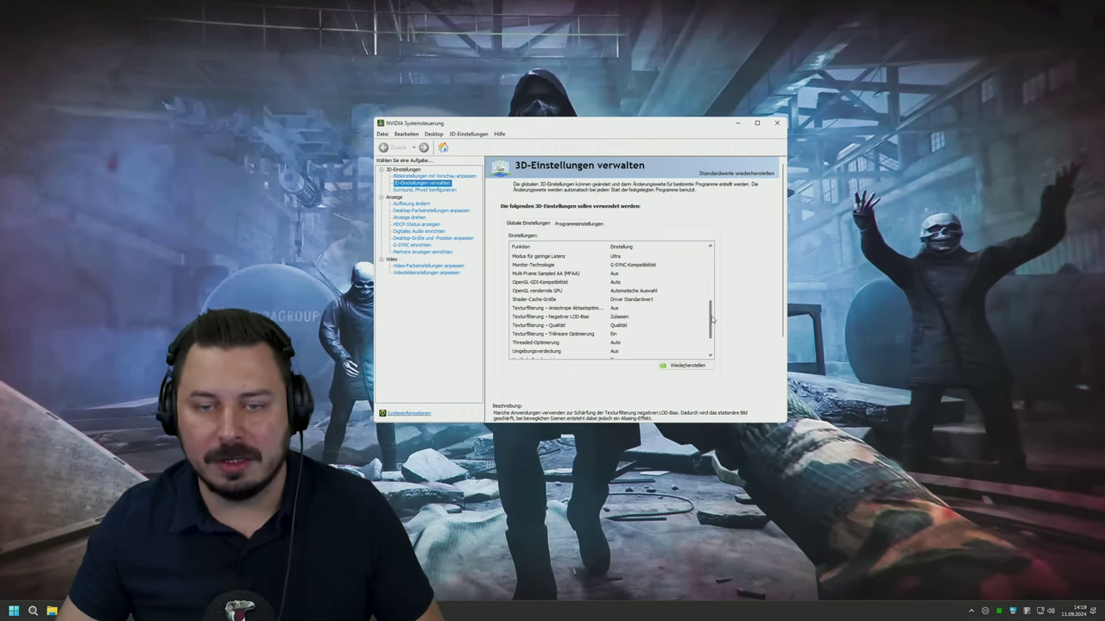
pyautogui.scroll(-2, 713, 319)
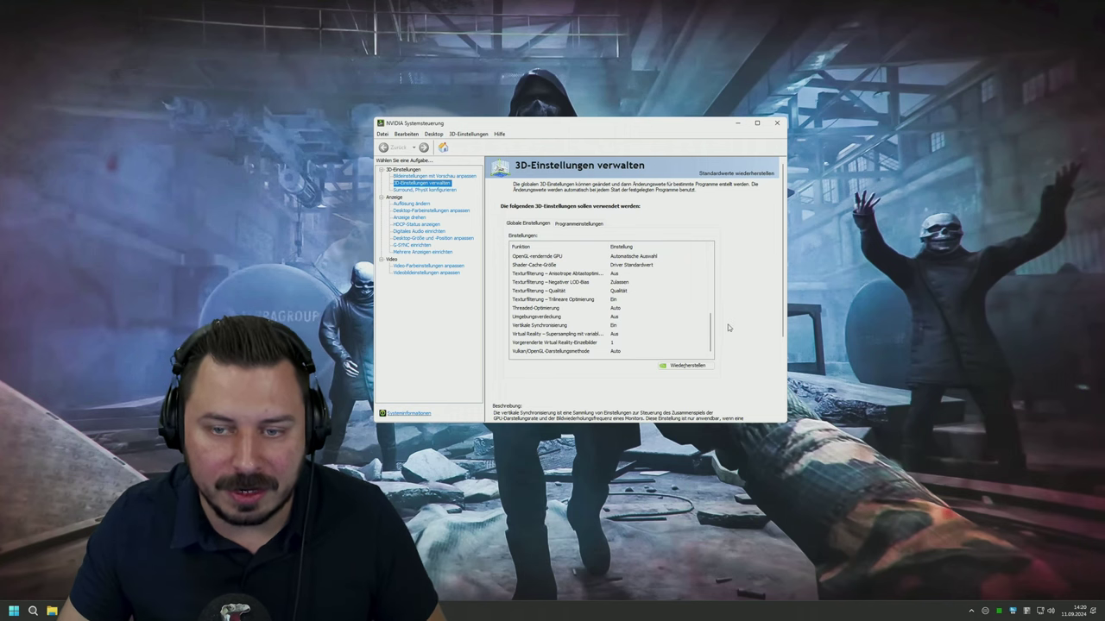
pyautogui.scroll(3, 712, 326)
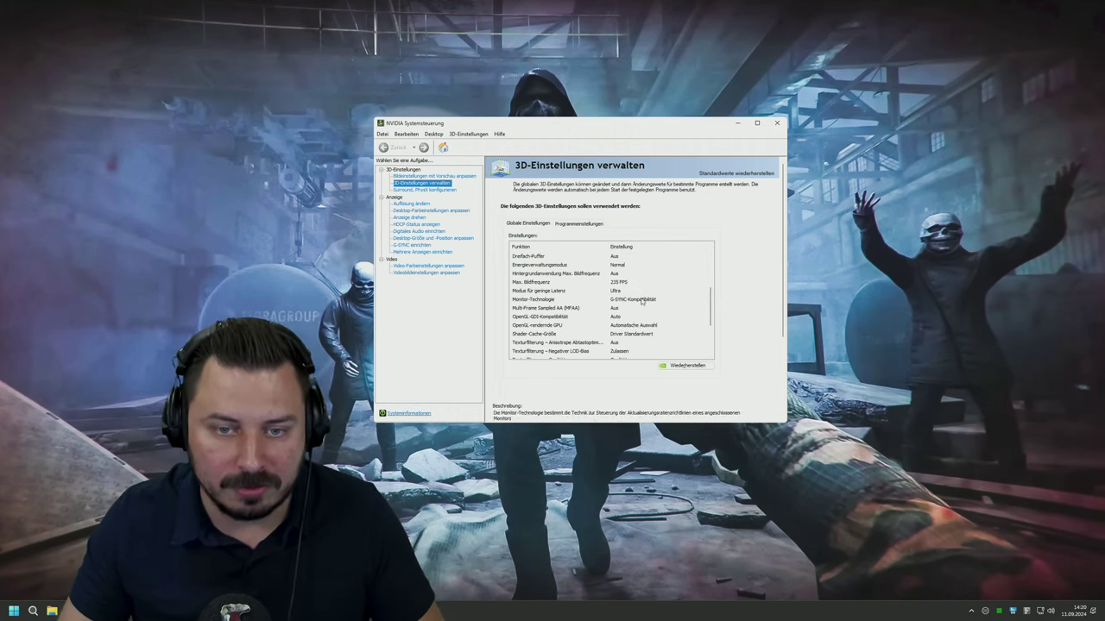
pyautogui.scroll(-3, 712, 300)
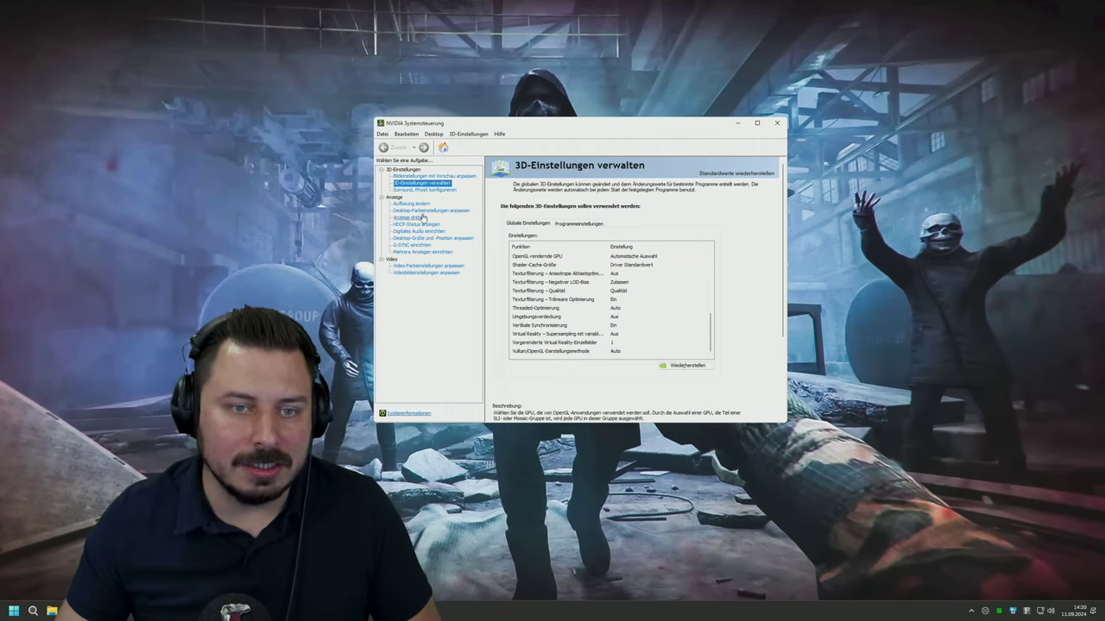
# Review the desktop colour settings for brightness, contrast, gamma and digital vibrance, and open the G-SYNC setup page.
pyautogui.click(419, 211)
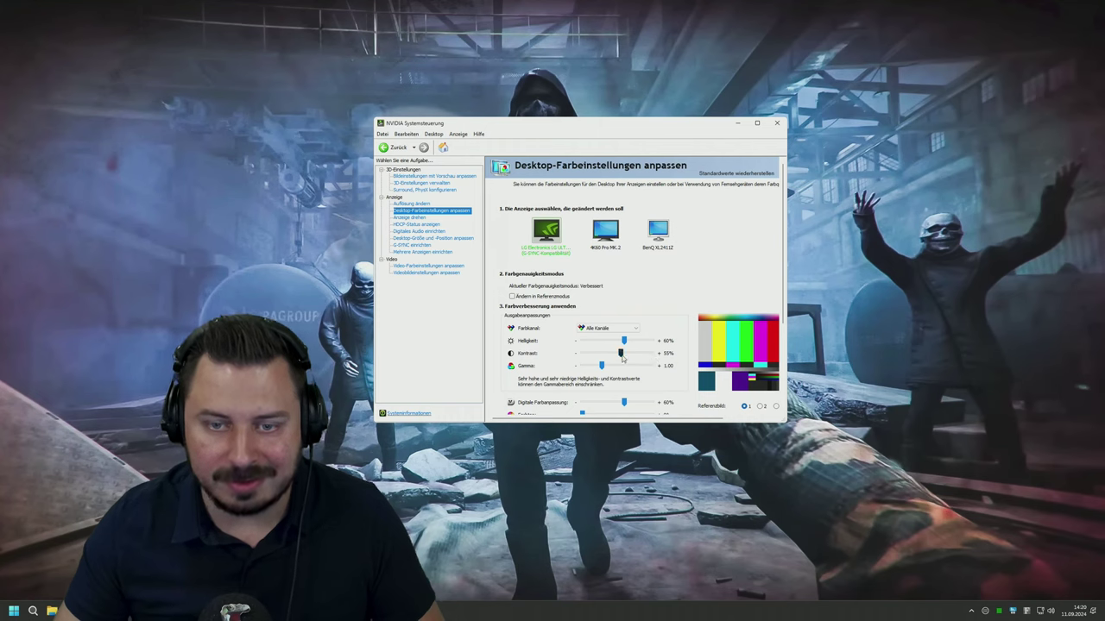
pyautogui.scroll(-3, 683, 285)
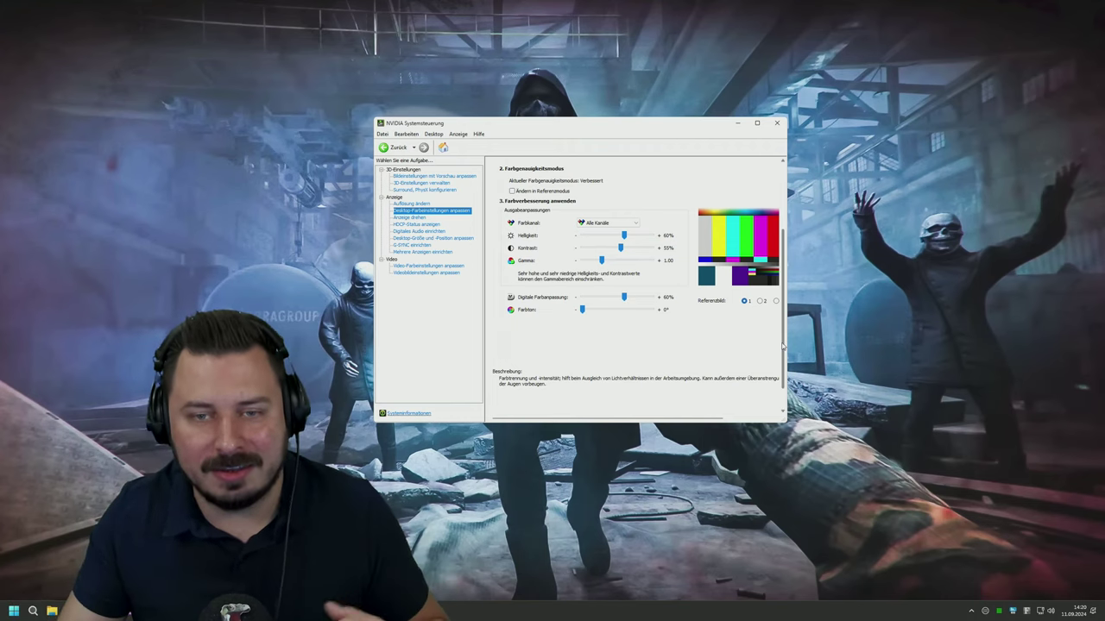
pyautogui.scroll(2, 734, 328)
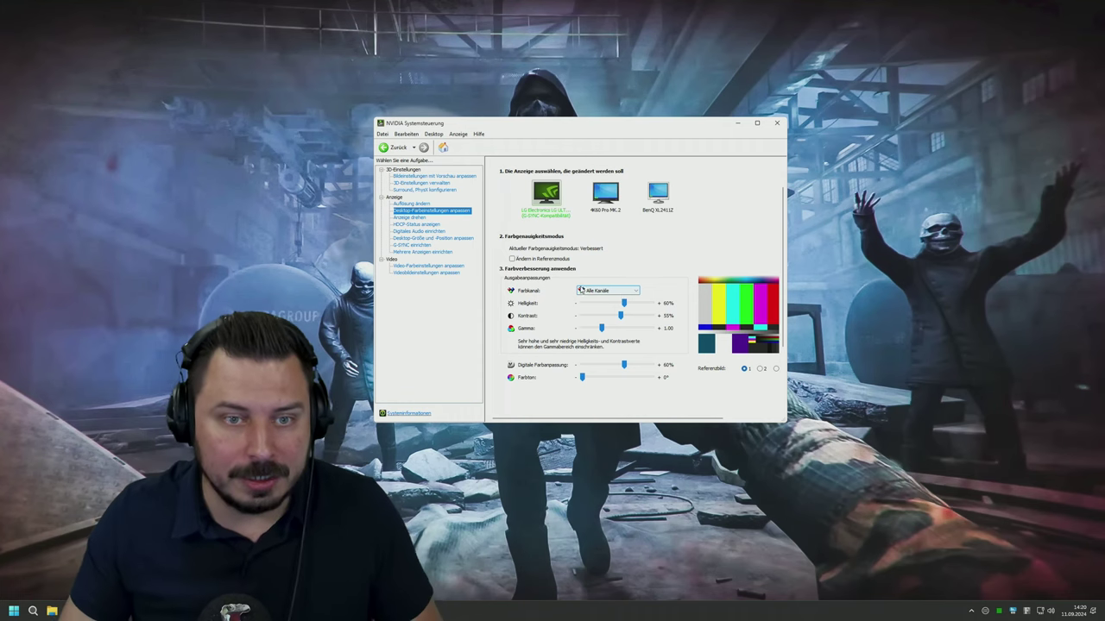
pyautogui.click(413, 246)
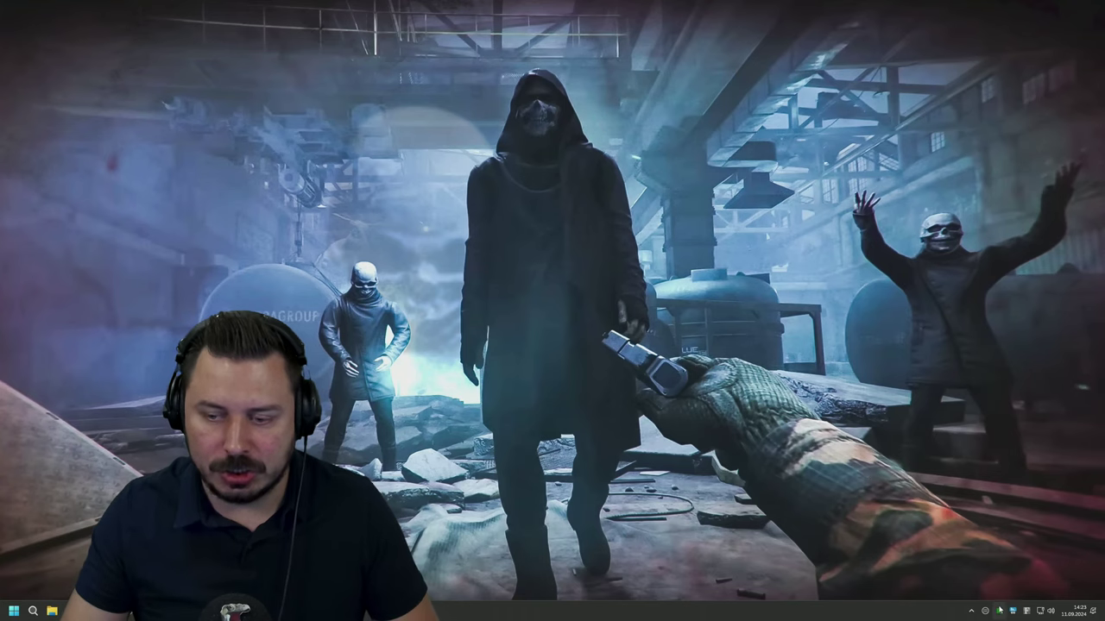
# Switch to Process Lasso, dismiss the licence reminder, and review the existing CPU affinity rules without changing them.
pyautogui.click(998, 614)
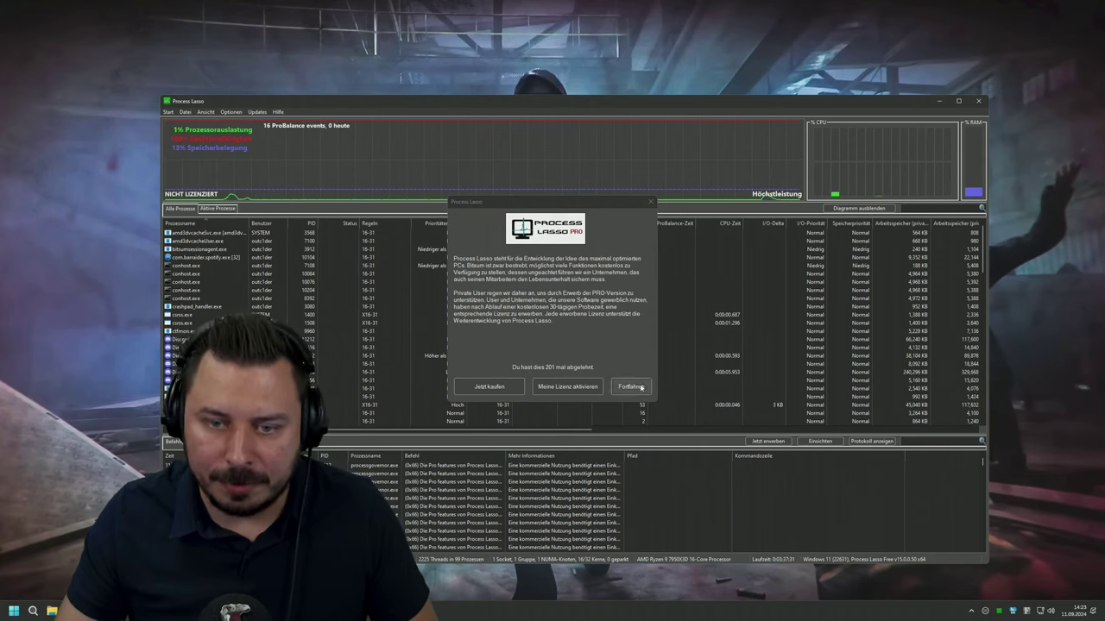
pyautogui.click(652, 201)
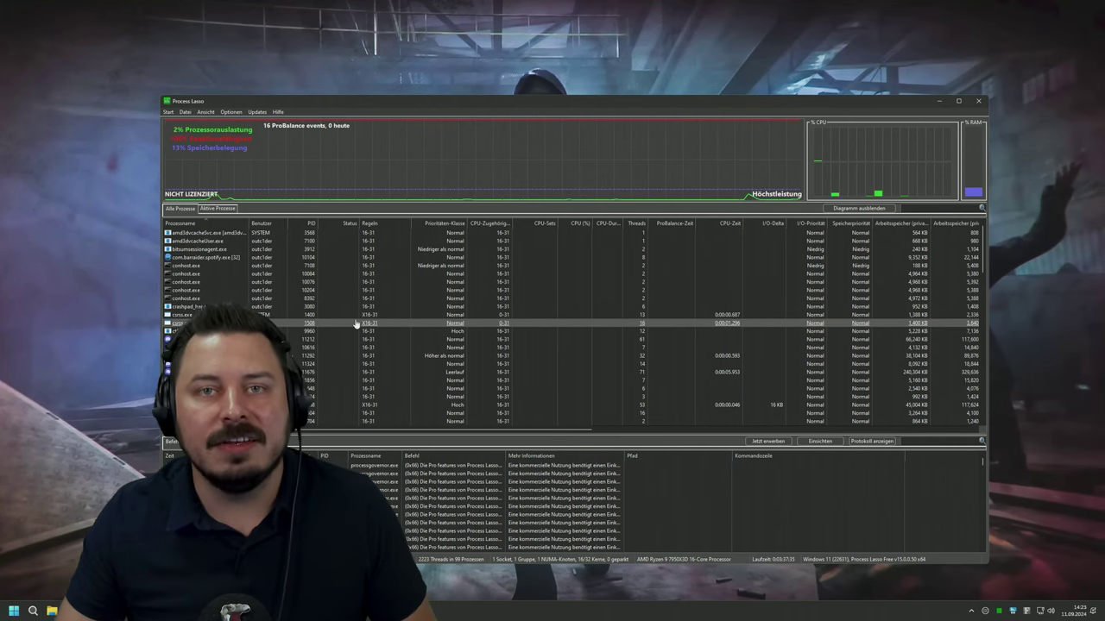
pyautogui.click(230, 113)
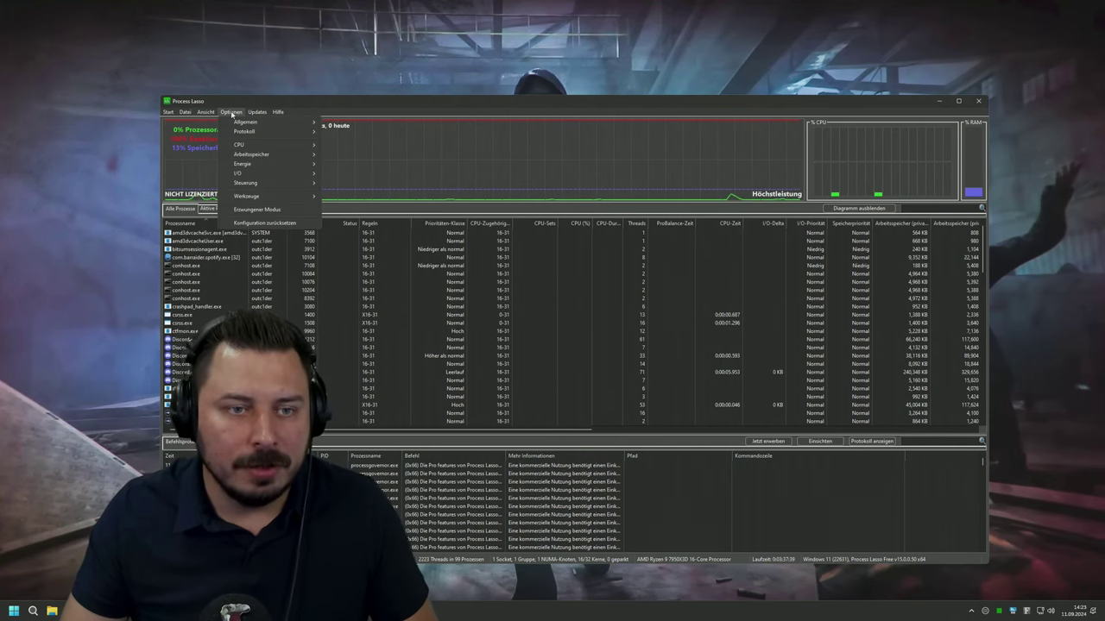
pyautogui.moveTo(253, 135)
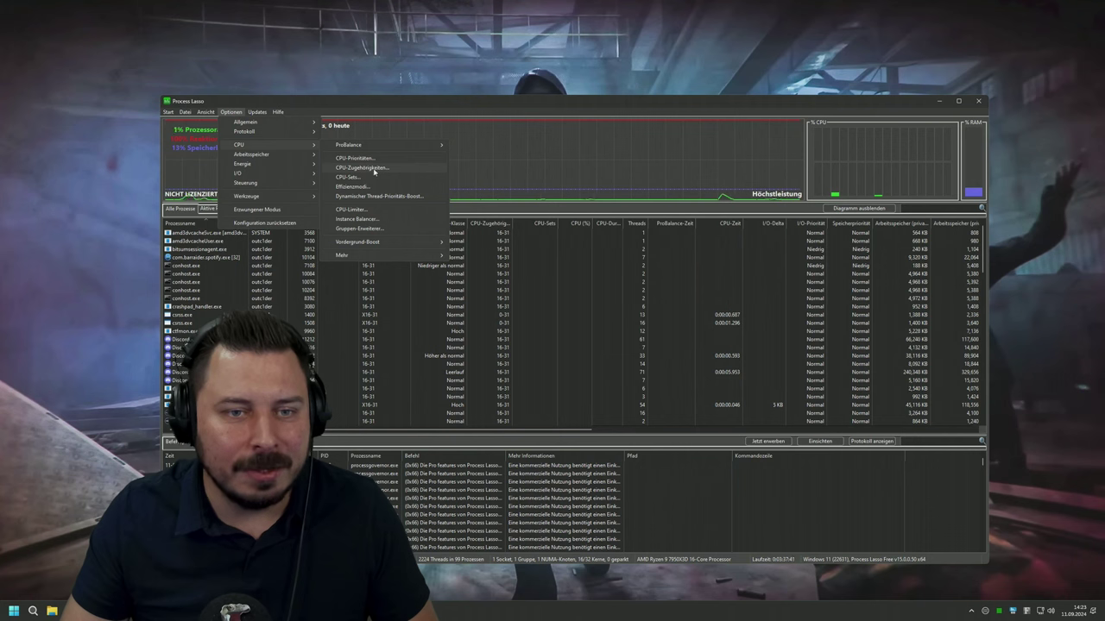
pyautogui.click(378, 169)
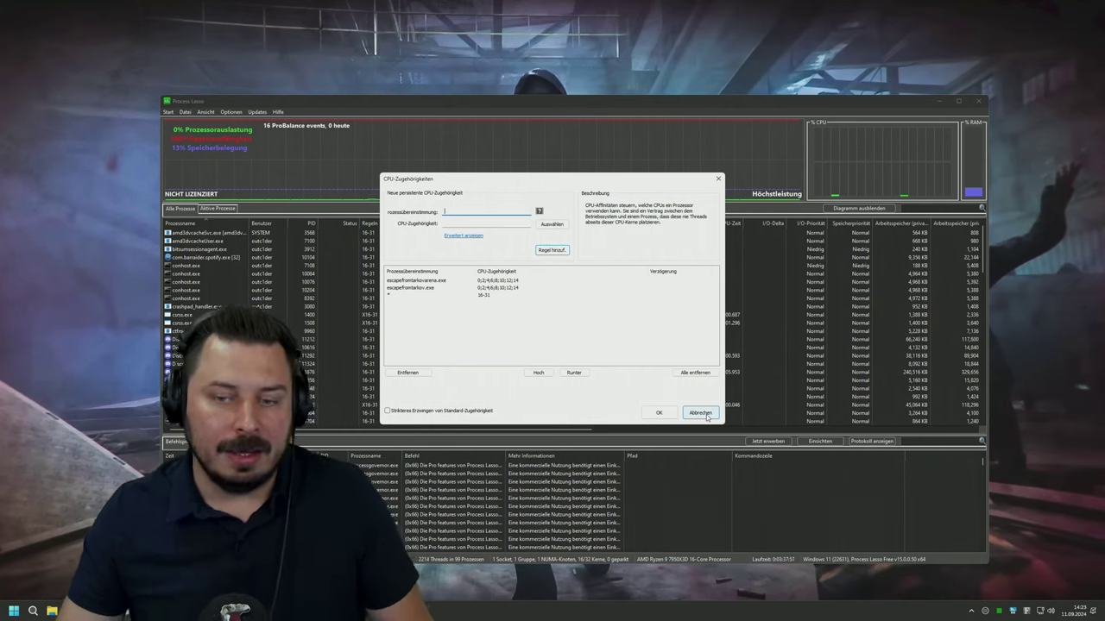
pyautogui.click(705, 415)
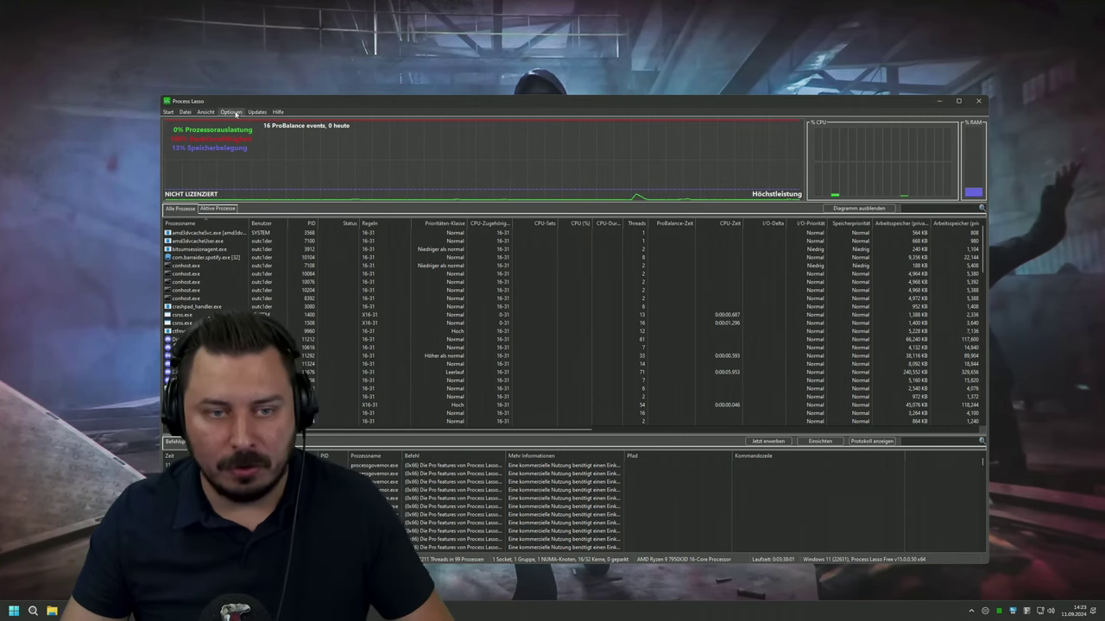
# Try a new CPU affinity rule for a placeholder process using CPUs 0, 2, 4, 6, 8, 10, 12 and 14, and discard the selection.
pyautogui.click(233, 113)
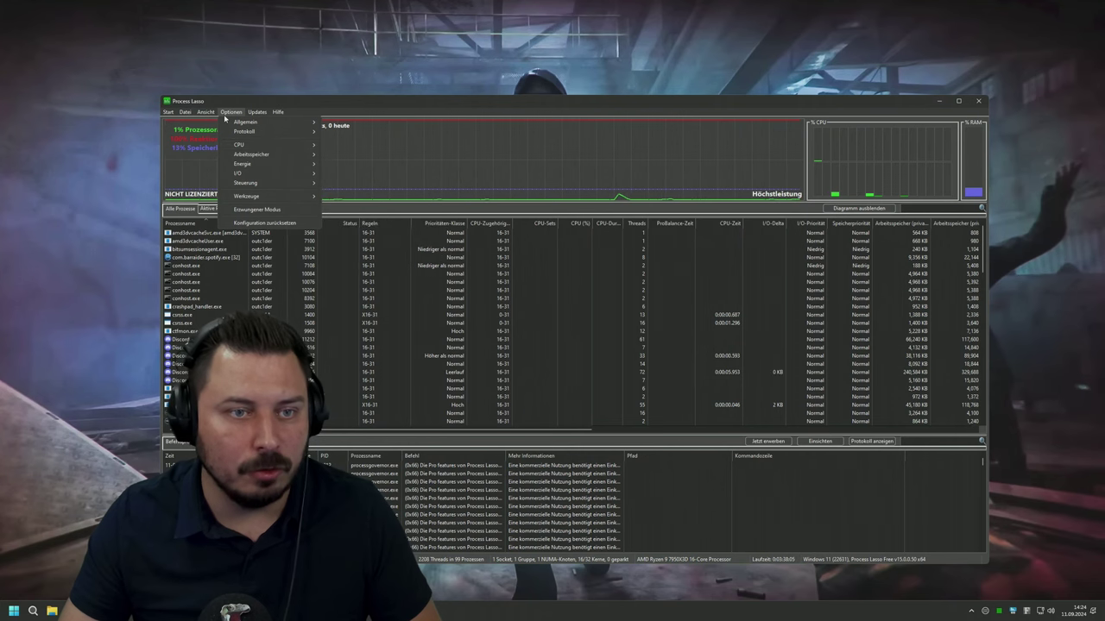
pyautogui.moveTo(240, 145)
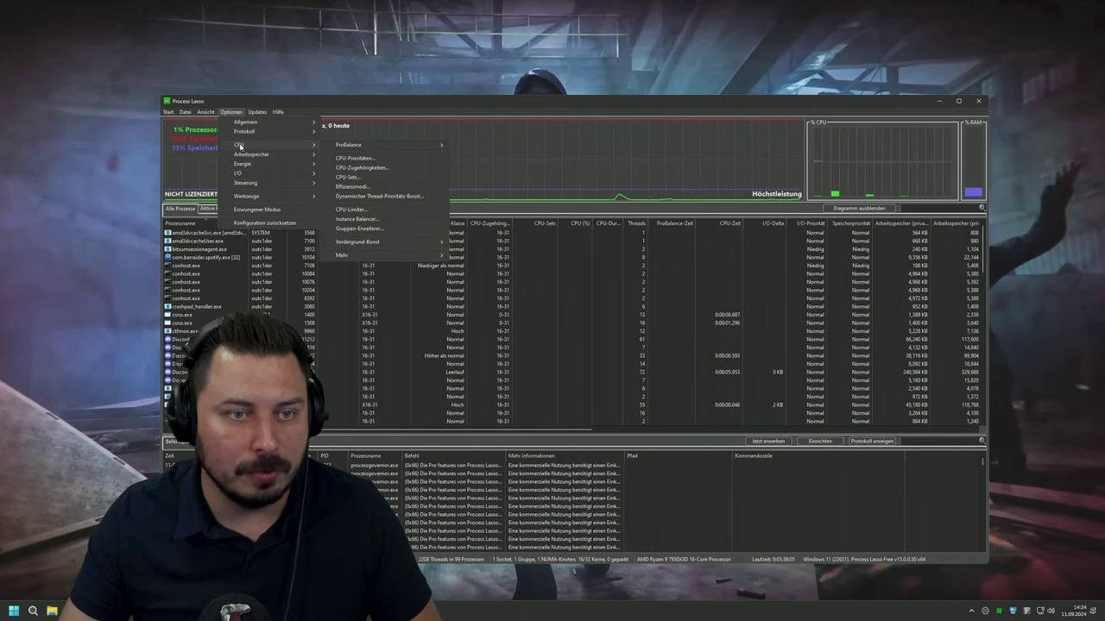
pyautogui.click(364, 168)
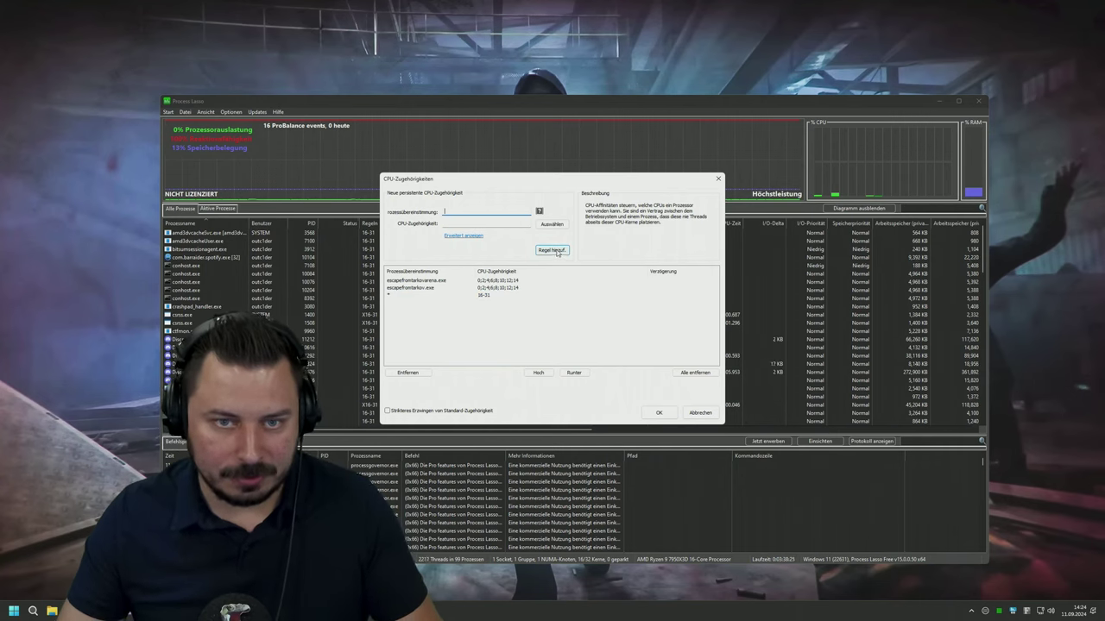
pyautogui.write('ef')
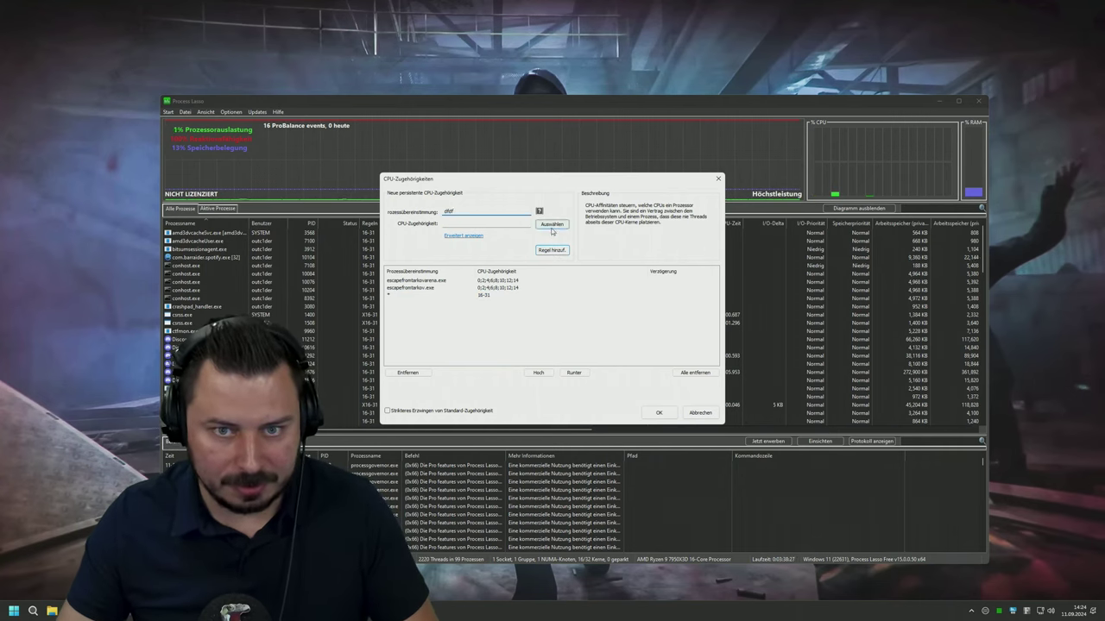
pyautogui.click(553, 225)
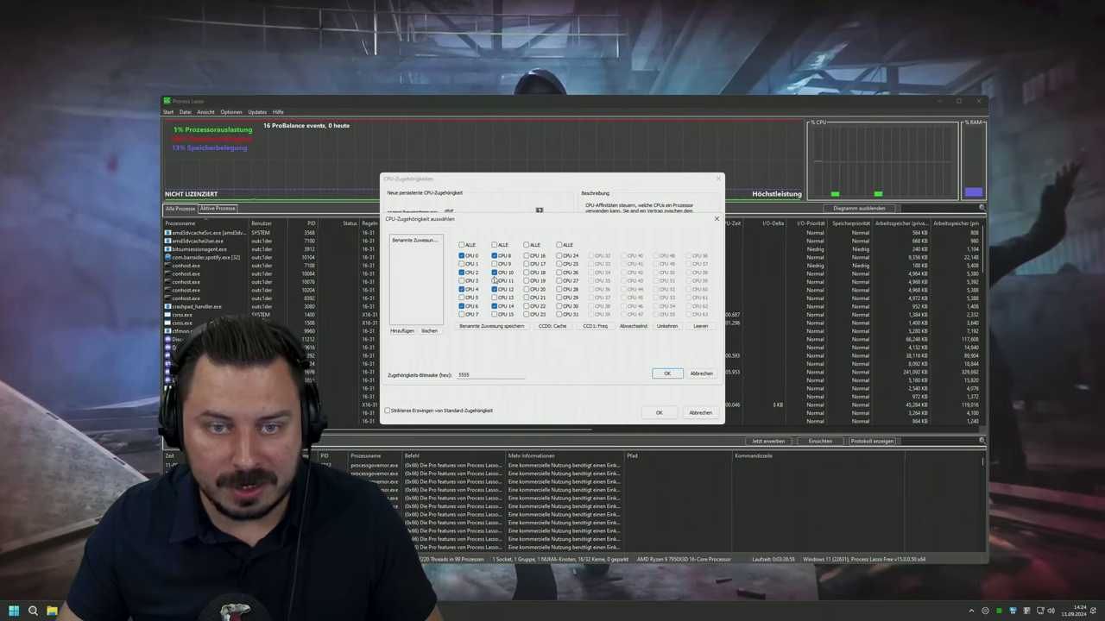
pyautogui.click(701, 374)
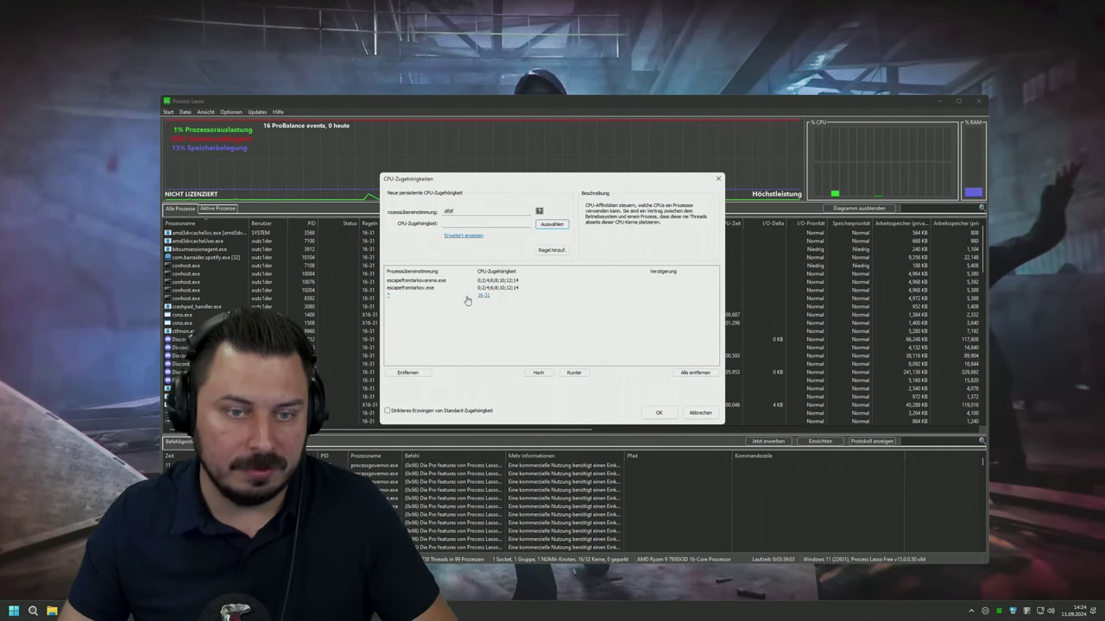
# Try a CPU affinity rule for the wildcard process match * using CPUs 16 to 31, and close the affinity rules without saving.
pyautogui.click(406, 297)
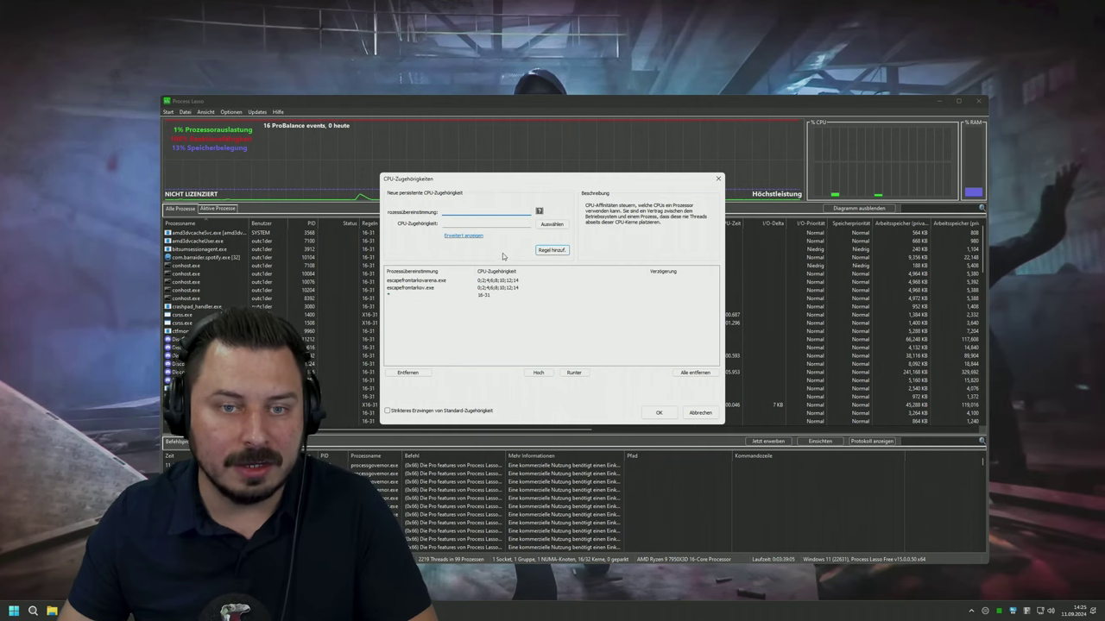
pyautogui.write('*')
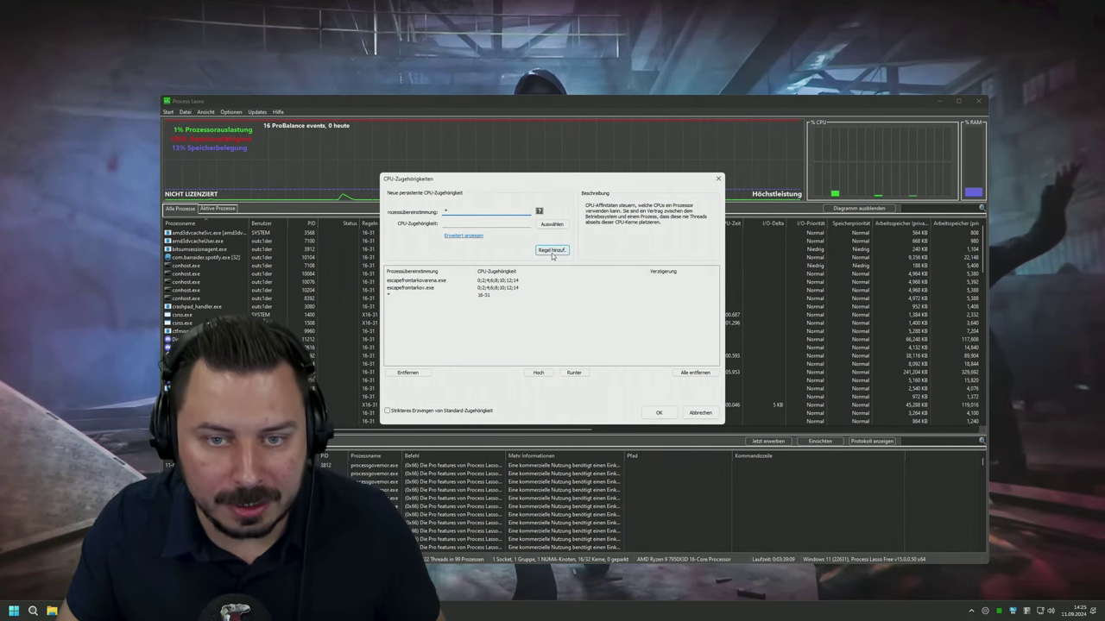
pyautogui.click(552, 225)
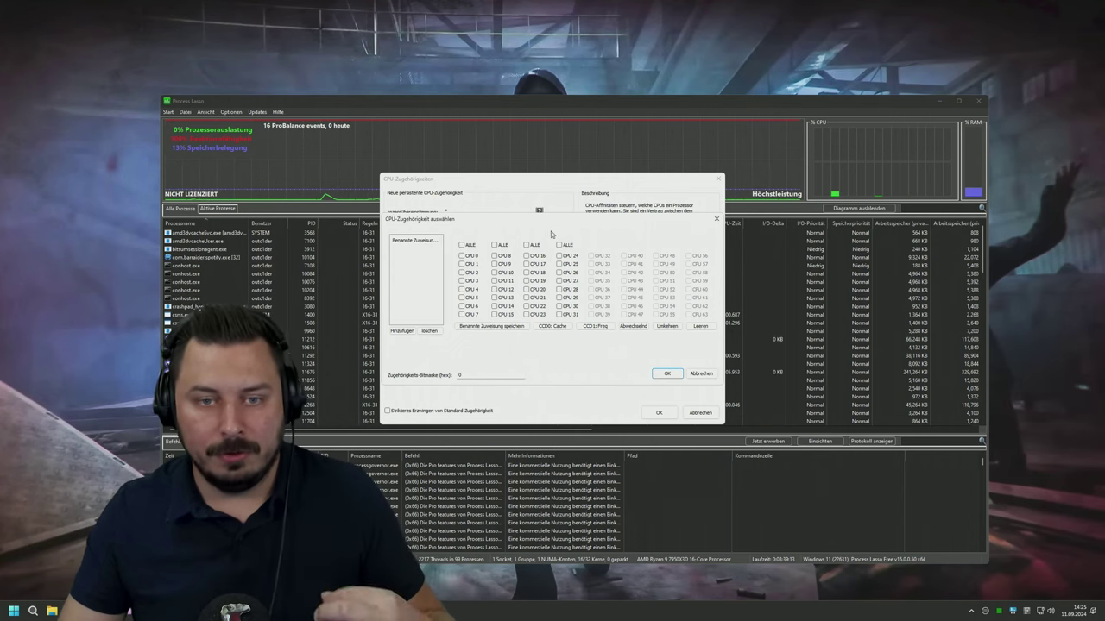
pyautogui.click(526, 246)
pyautogui.click(559, 246)
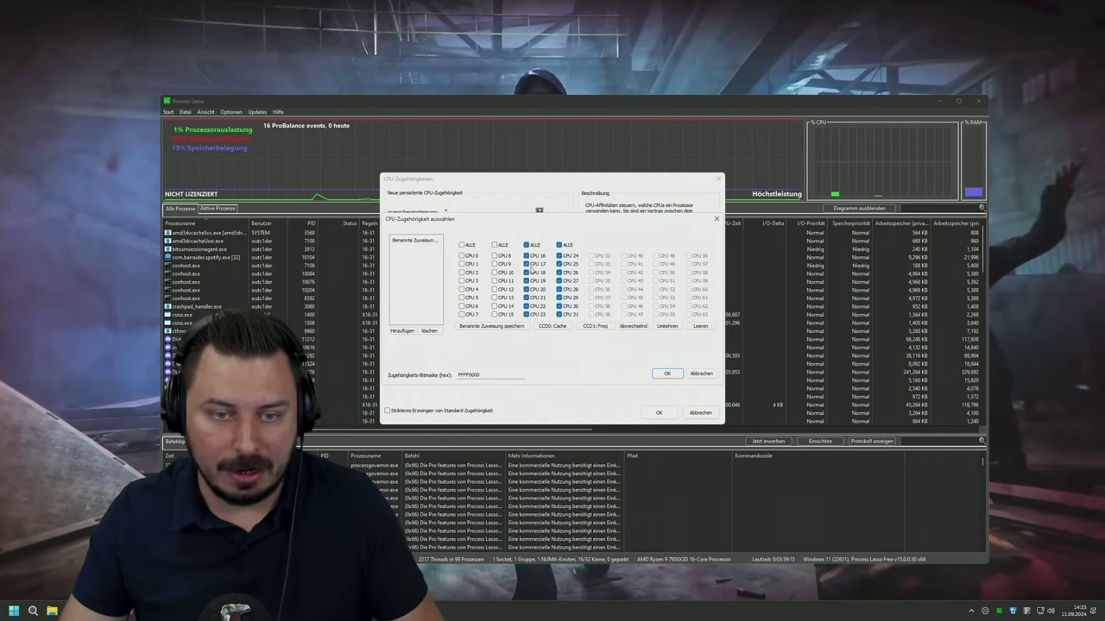
pyautogui.click(702, 374)
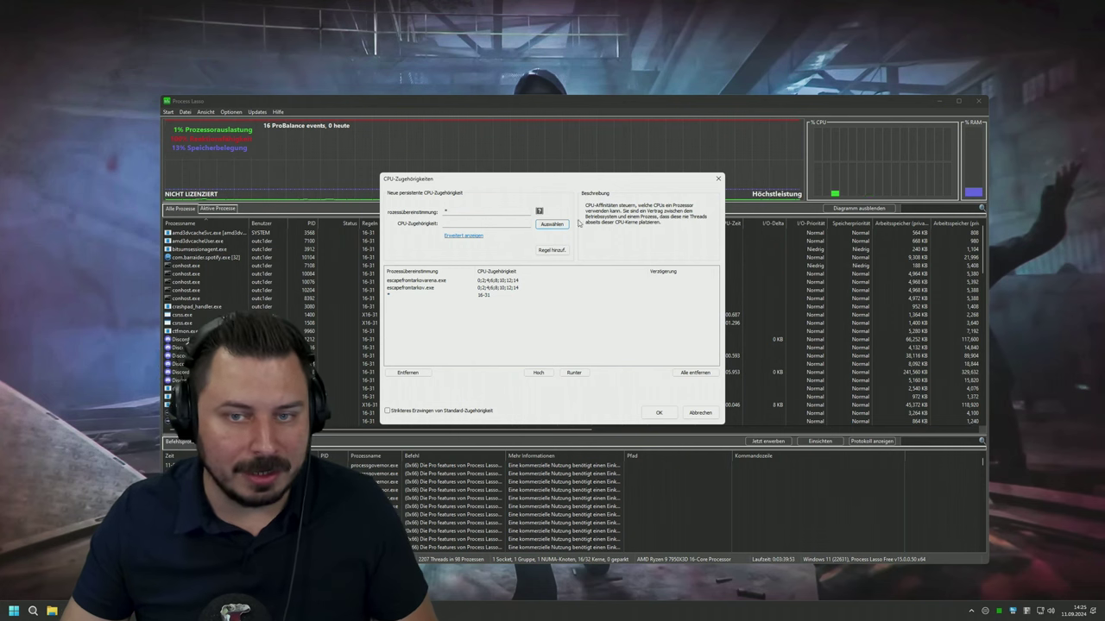
pyautogui.click(715, 412)
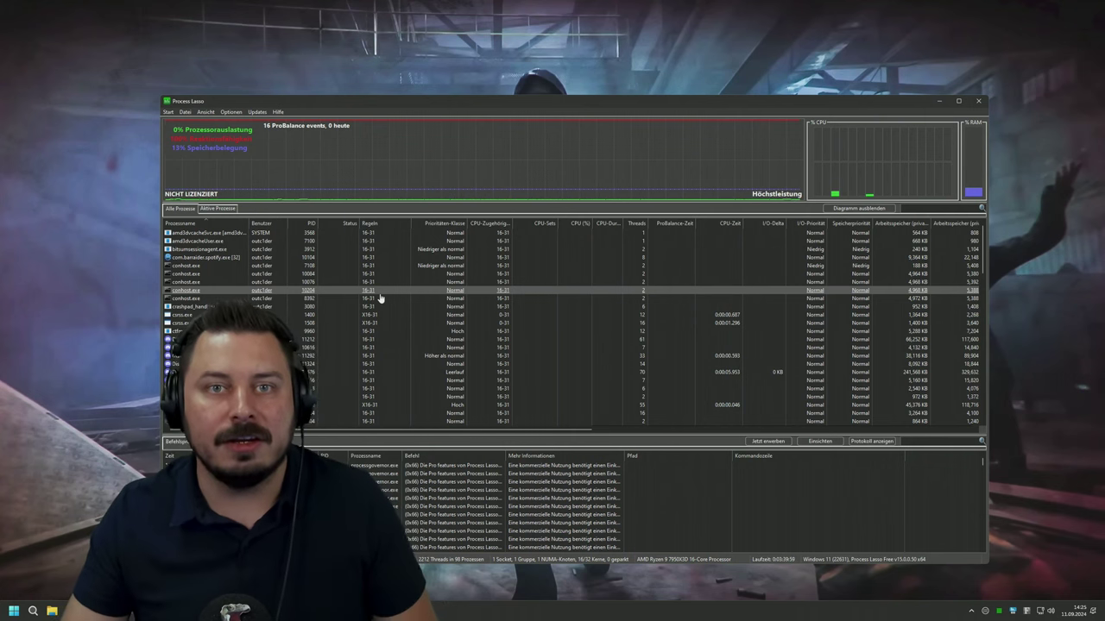
# Review the CPU priority class rules for the Escape from Tarkov processes and close them without changes.
pyautogui.click(230, 111)
pyautogui.moveTo(250, 144)
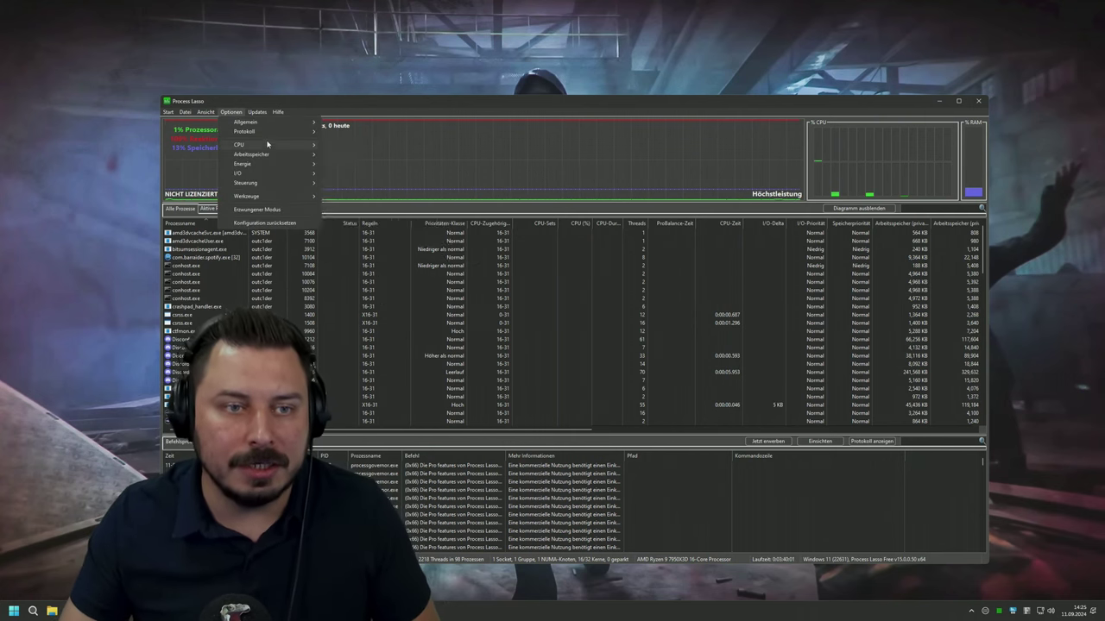
pyautogui.moveTo(354, 145)
pyautogui.click(384, 159)
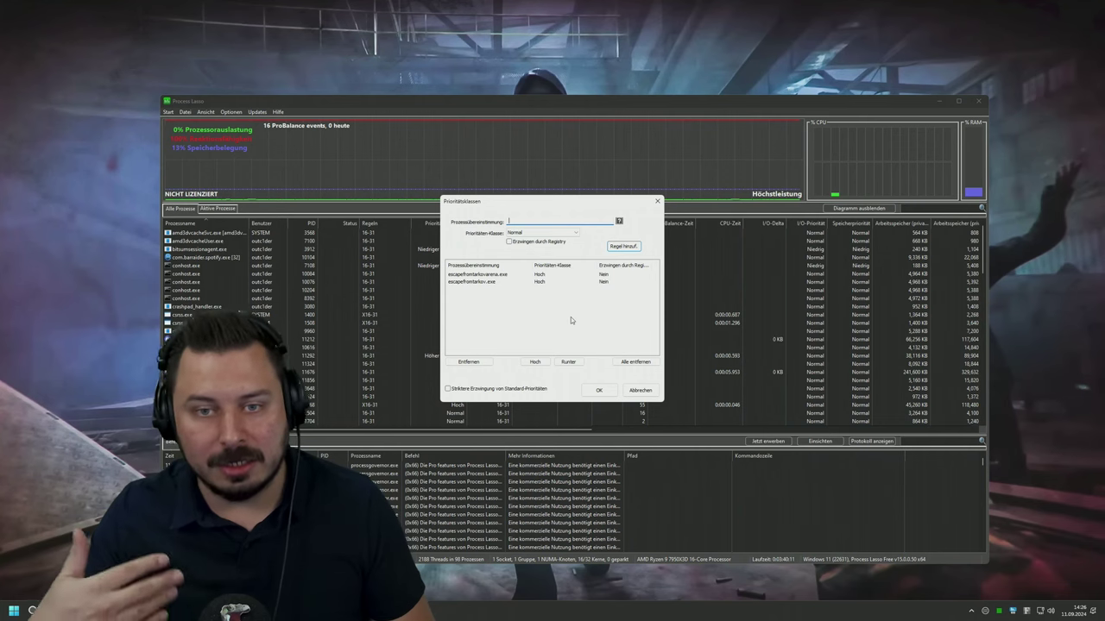
pyautogui.click(640, 391)
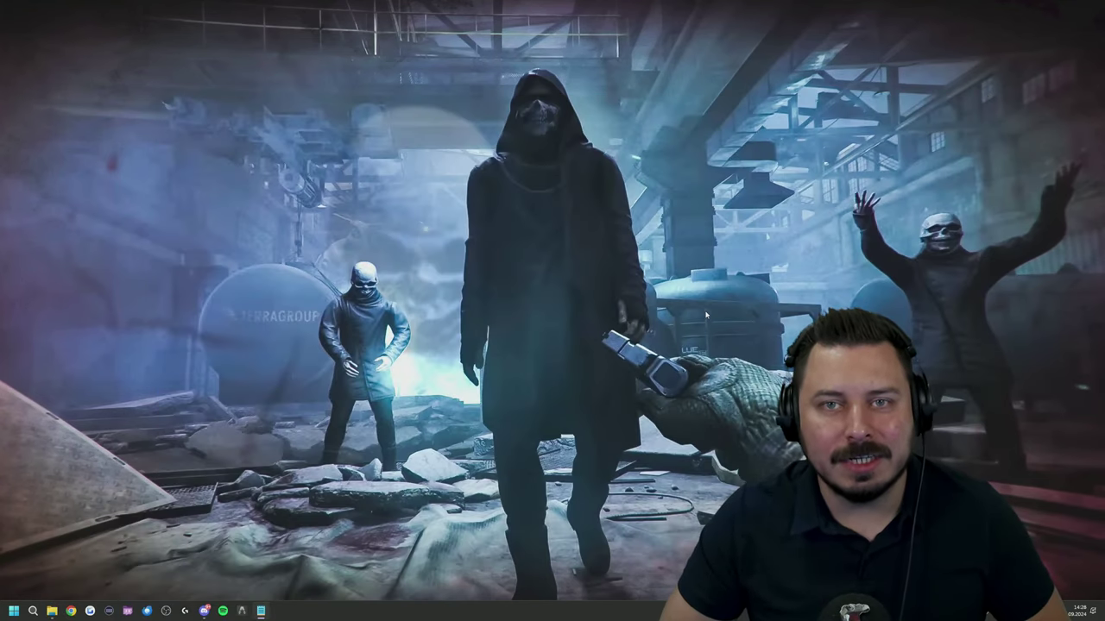
# Search Windows for Spielmodus, review the game mode setting and the related Grafik settings page, and close the settings without changes.
pyautogui.click(13, 611)
pyautogui.write('sp')
pyautogui.write('eicher')
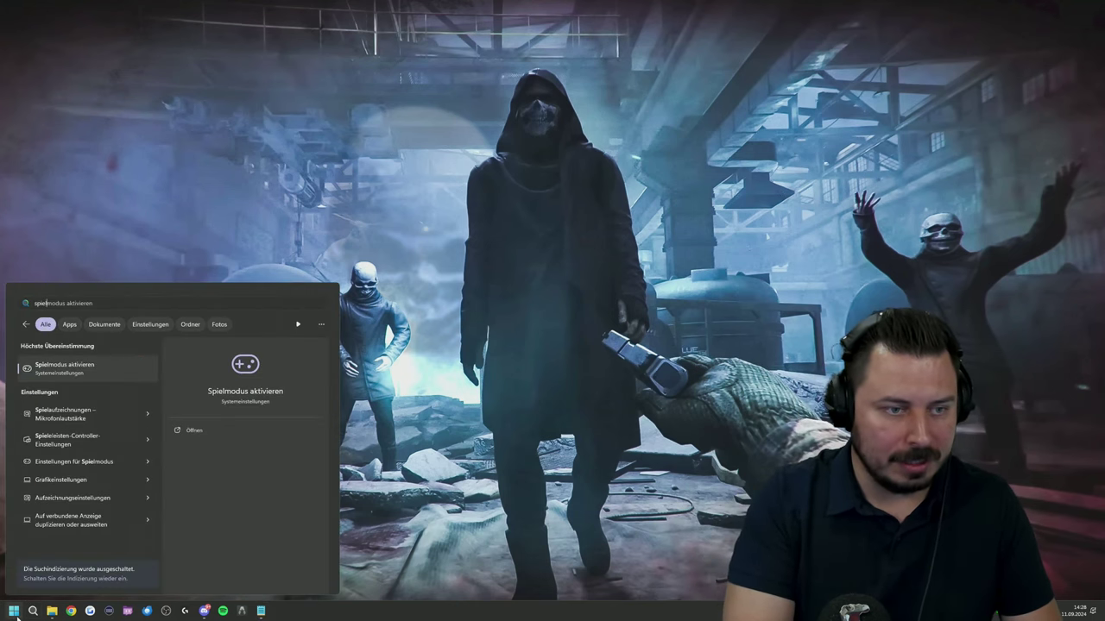
pyautogui.press('Return')
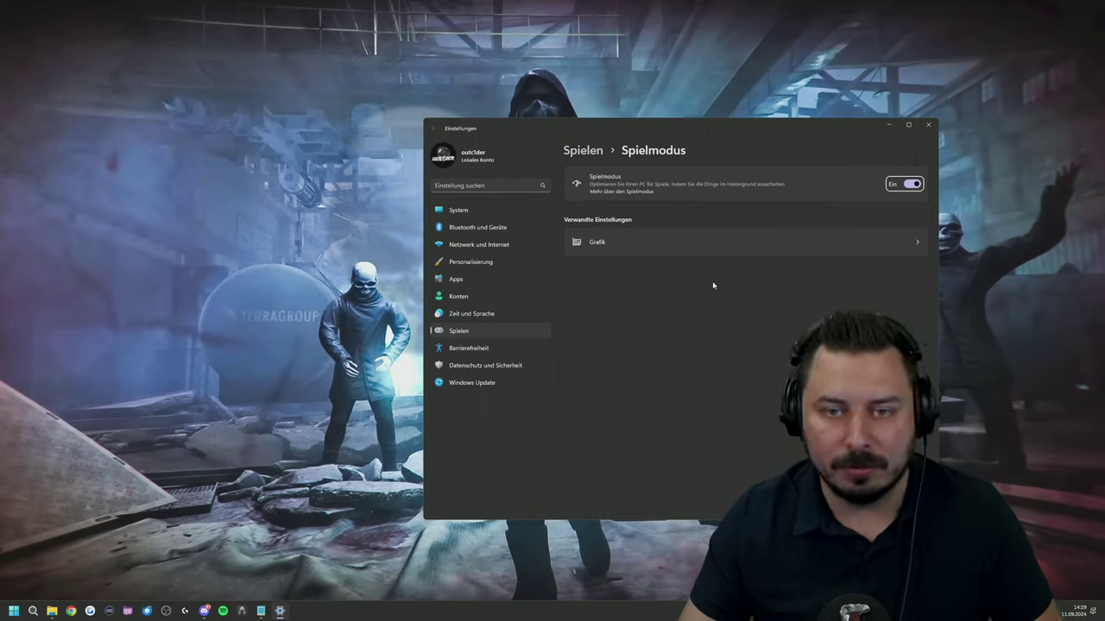
pyautogui.click(654, 245)
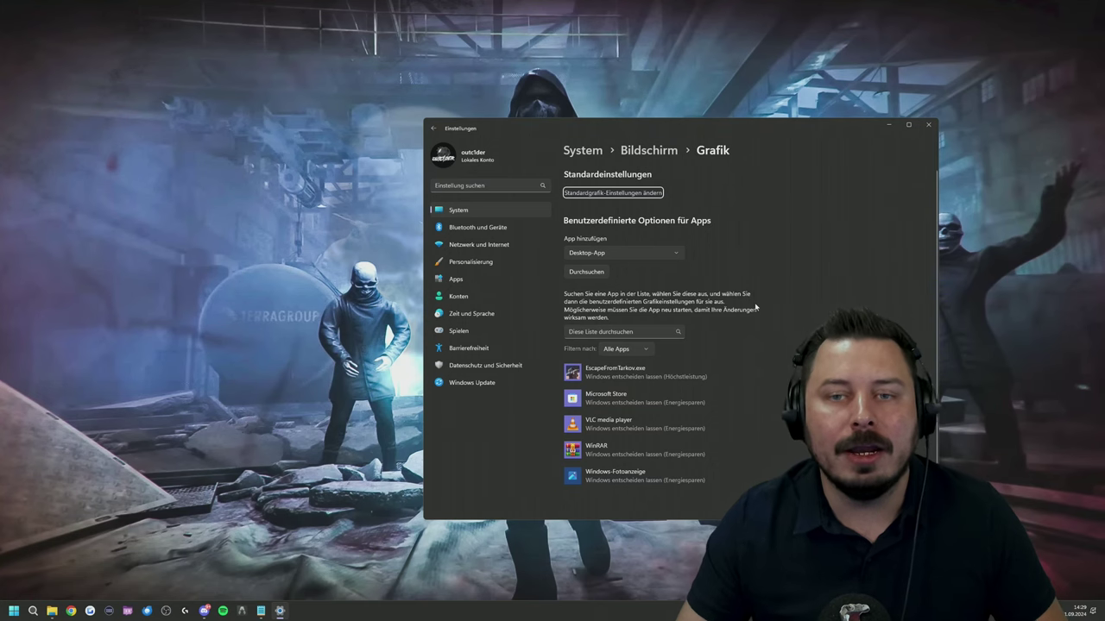
pyautogui.click(927, 128)
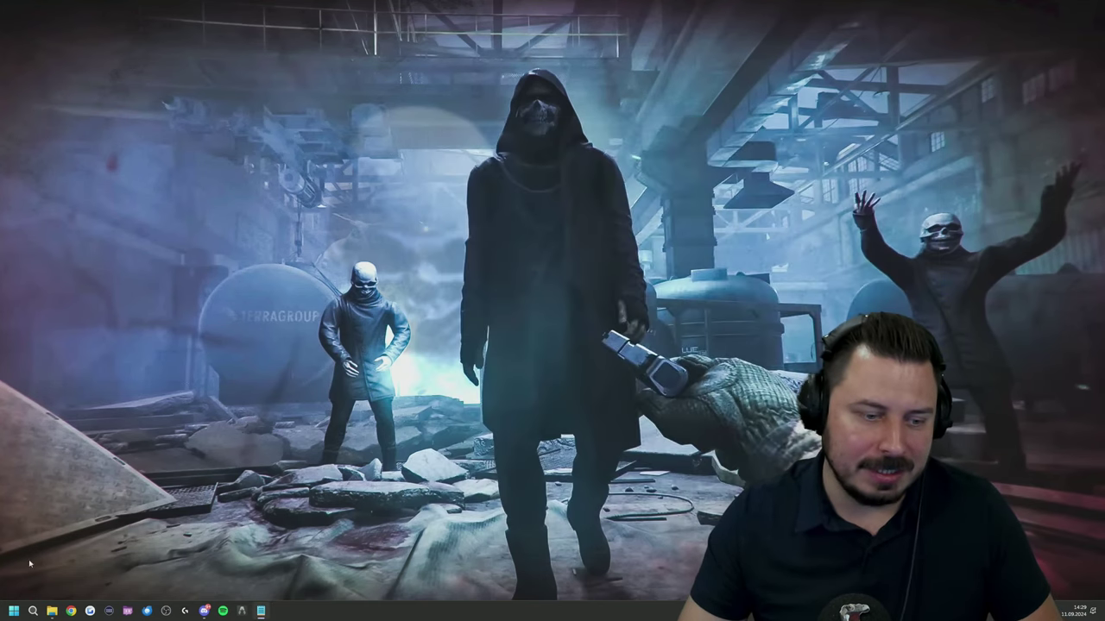
# Search Windows for Kernisolierung, review the Speicher-Integrität setting, and close Windows-Sicherheit without changes.
pyautogui.click(14, 611)
pyautogui.write('Kernisolierung')
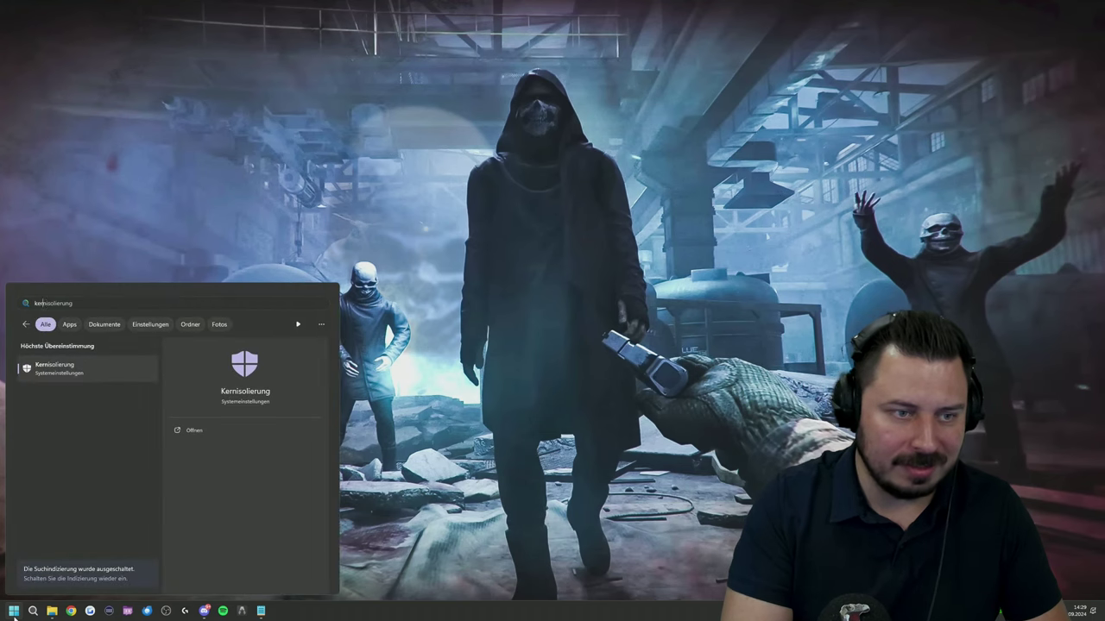
pyautogui.press('Return')
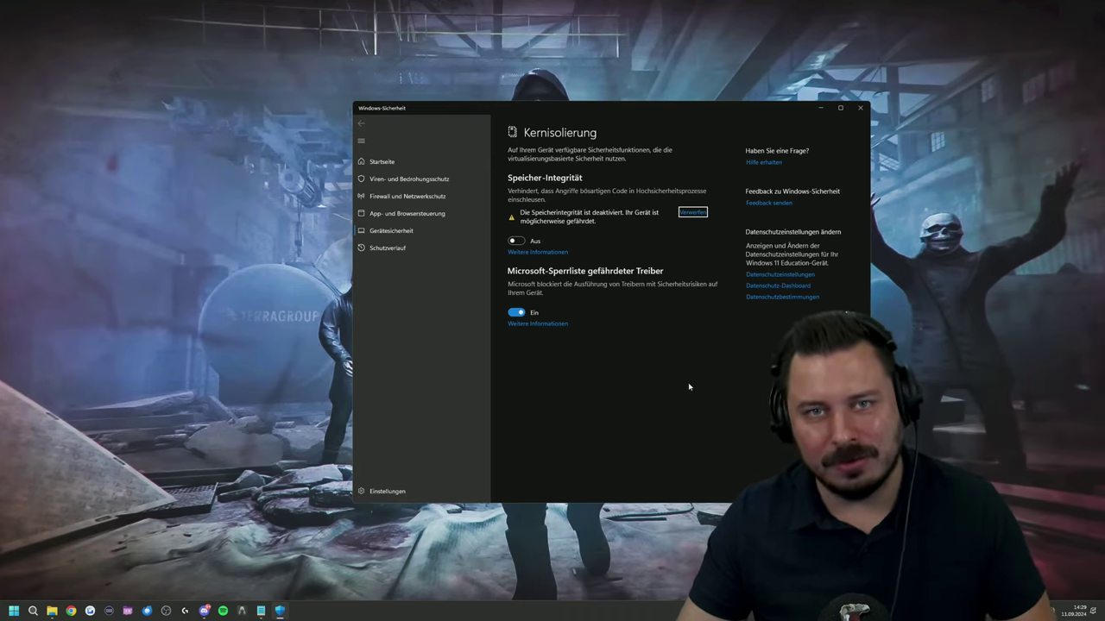
pyautogui.click(861, 109)
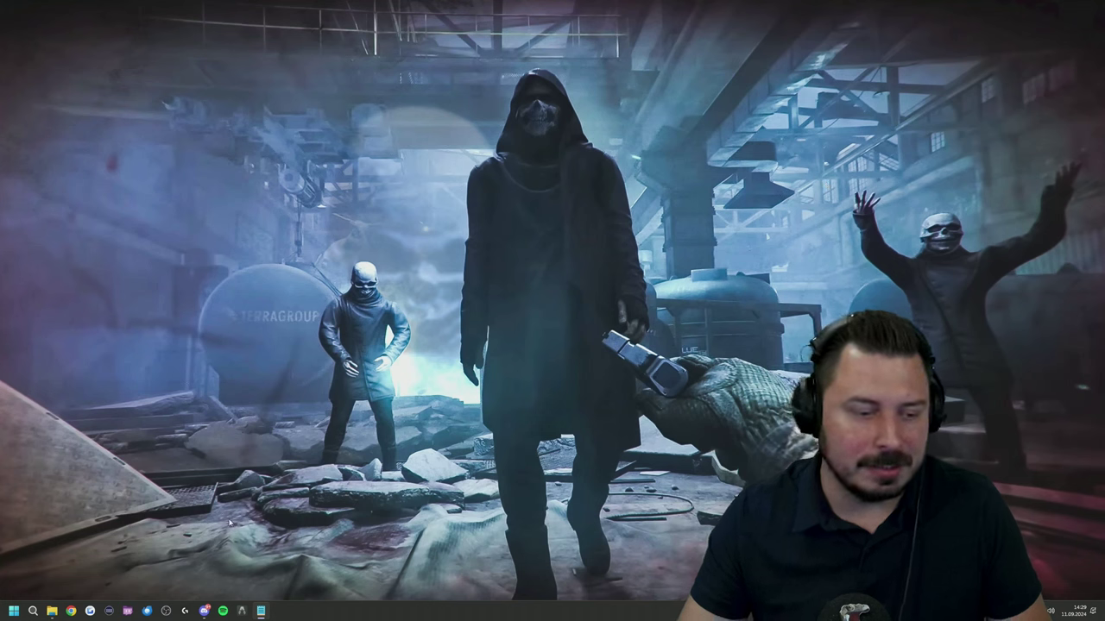
# Switch to File Explorer, review the compatibility properties of EscapeFromTarkov.exe in the Escape from Tarkov folder, and close them without changes.
pyautogui.click(50, 613)
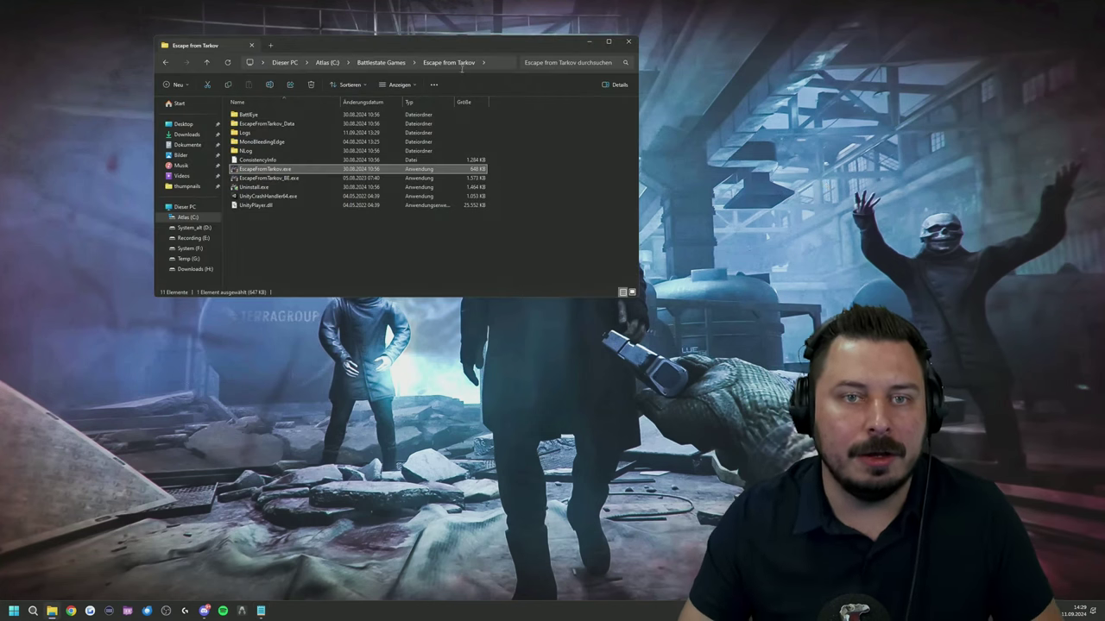
pyautogui.rightClick(284, 172)
pyautogui.click(315, 334)
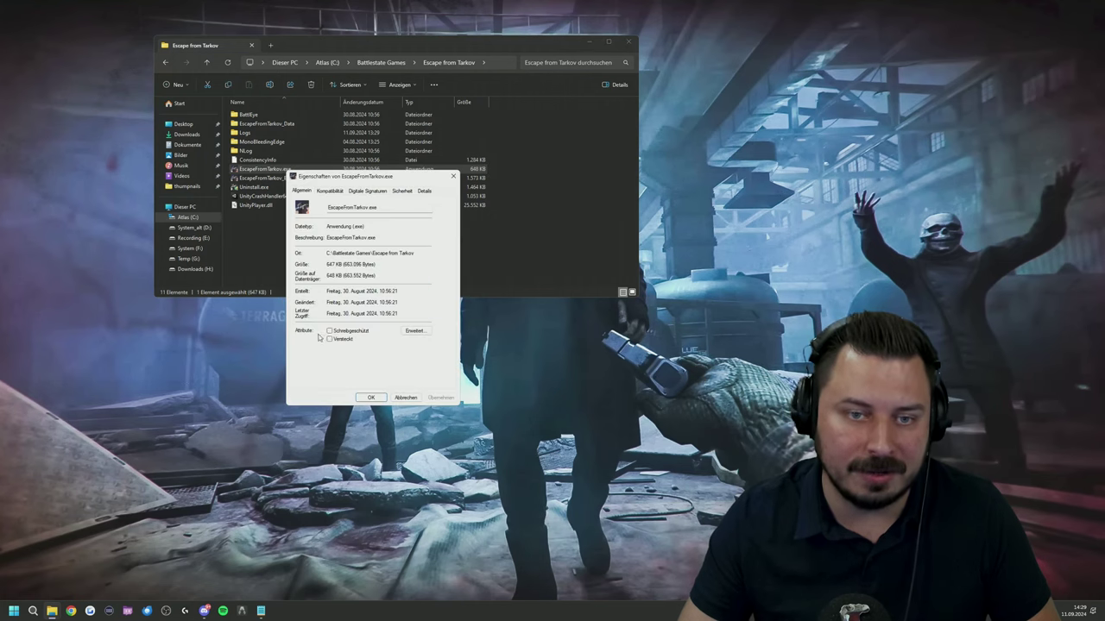
pyautogui.click(330, 191)
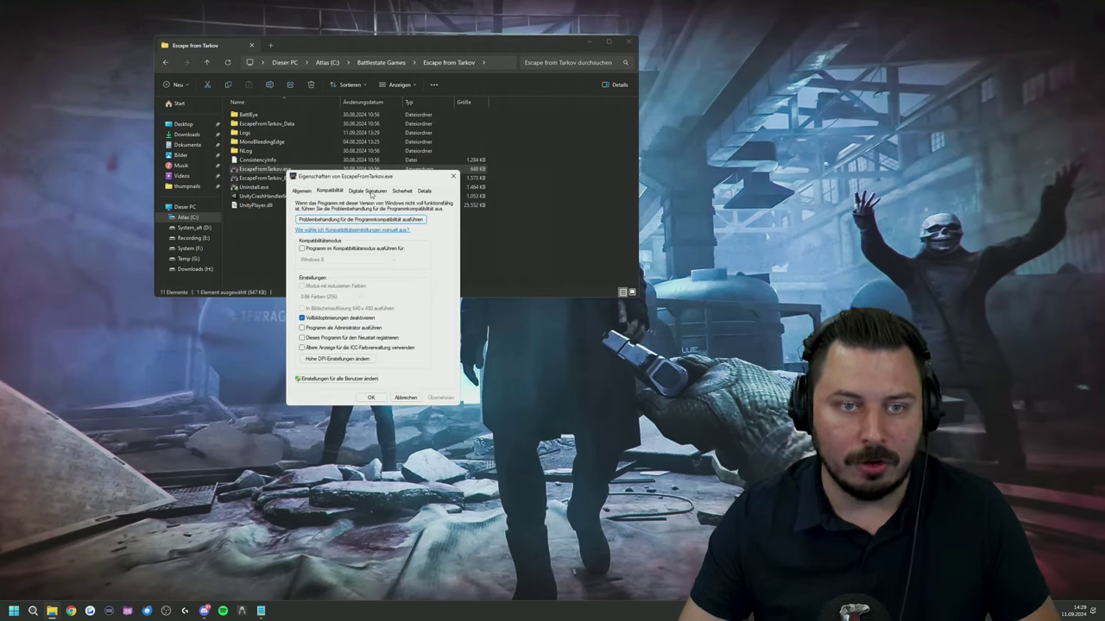
pyautogui.moveTo(371, 177); pyautogui.dragTo(402, 139)
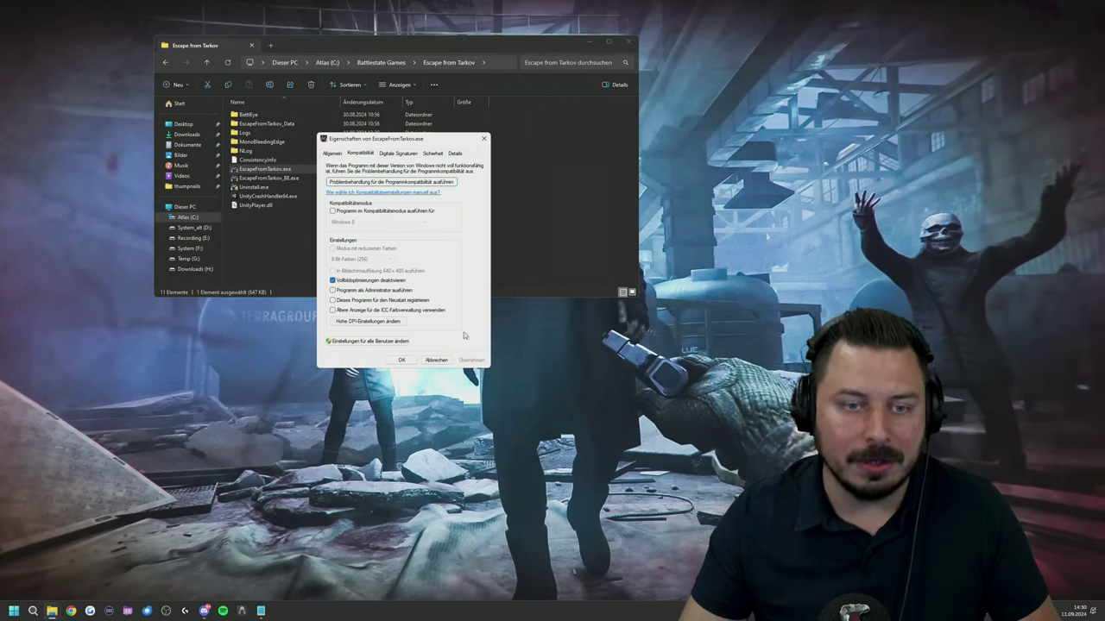
pyautogui.click(437, 359)
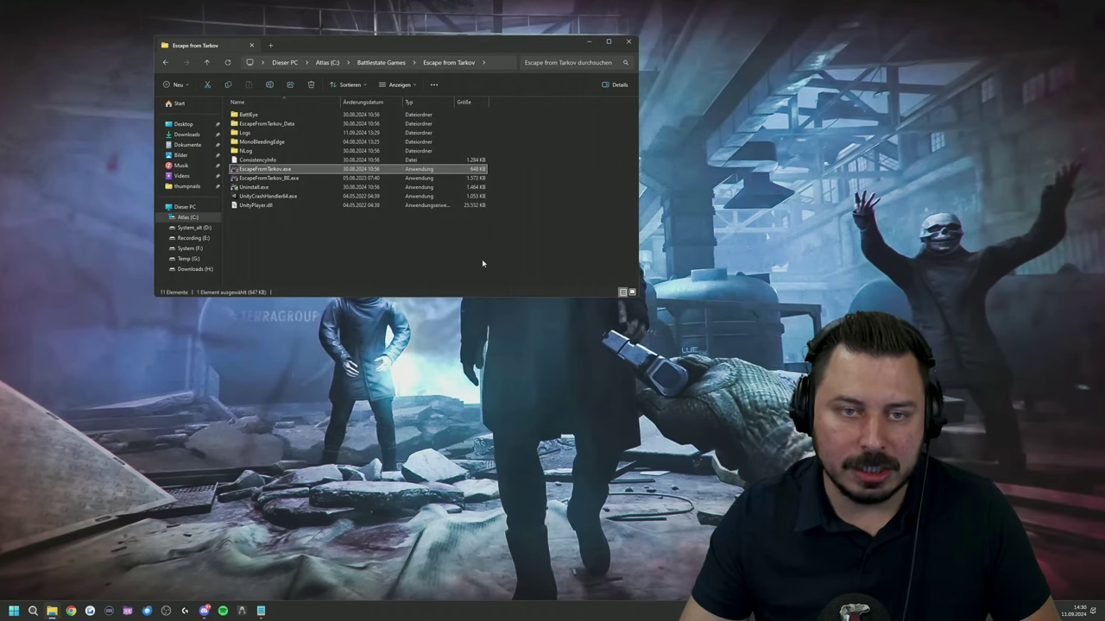